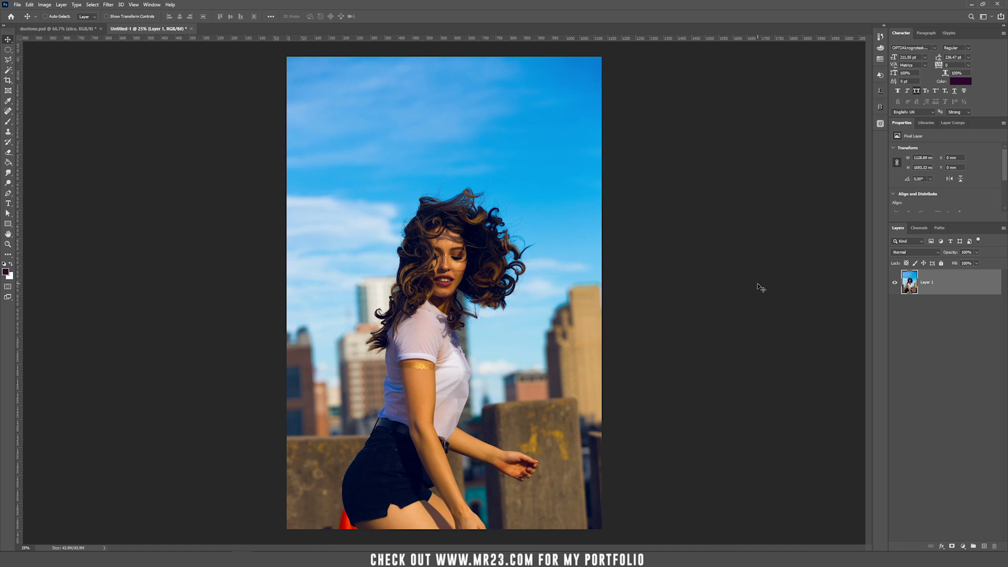
- Add a Gradient Map adjustment above the photo and set its dark colour stop to #290227
left_click(963, 547)
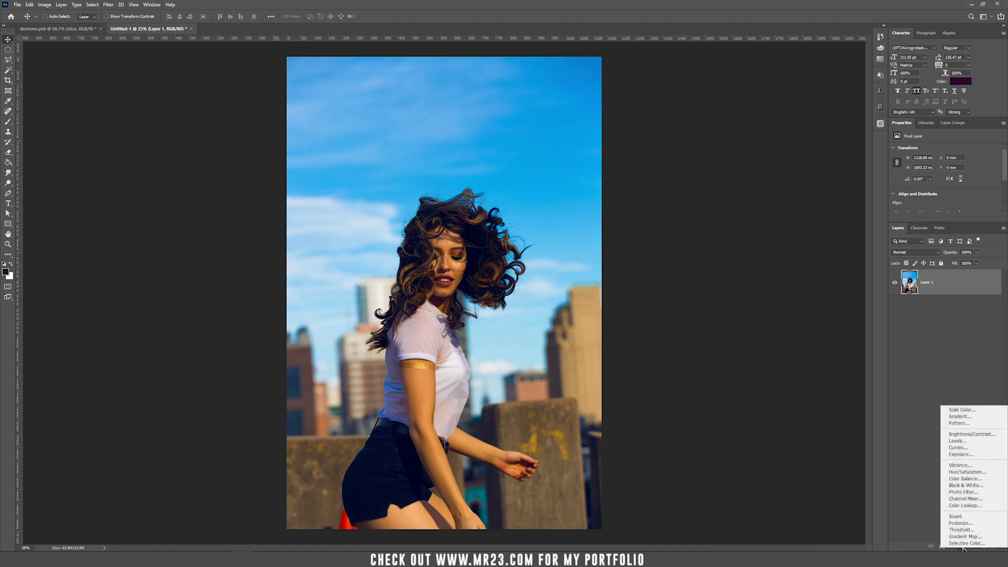
left_click(965, 536)
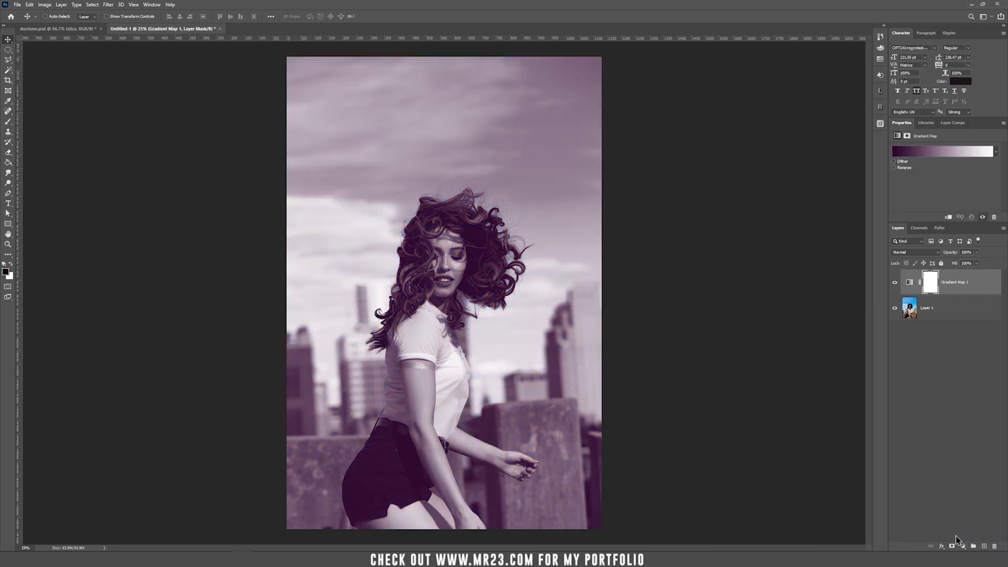
left_click(902, 153)
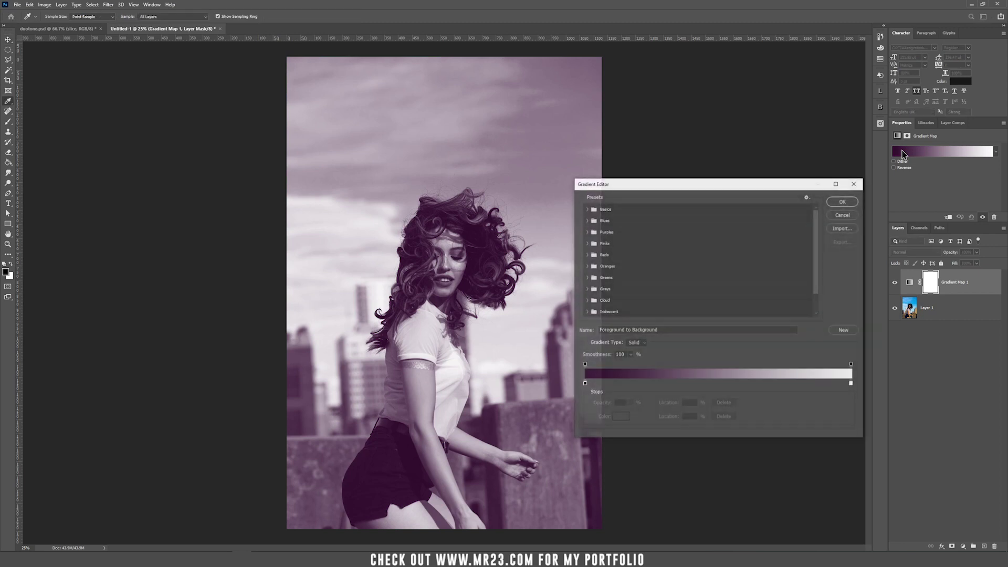
double_click(584, 384)
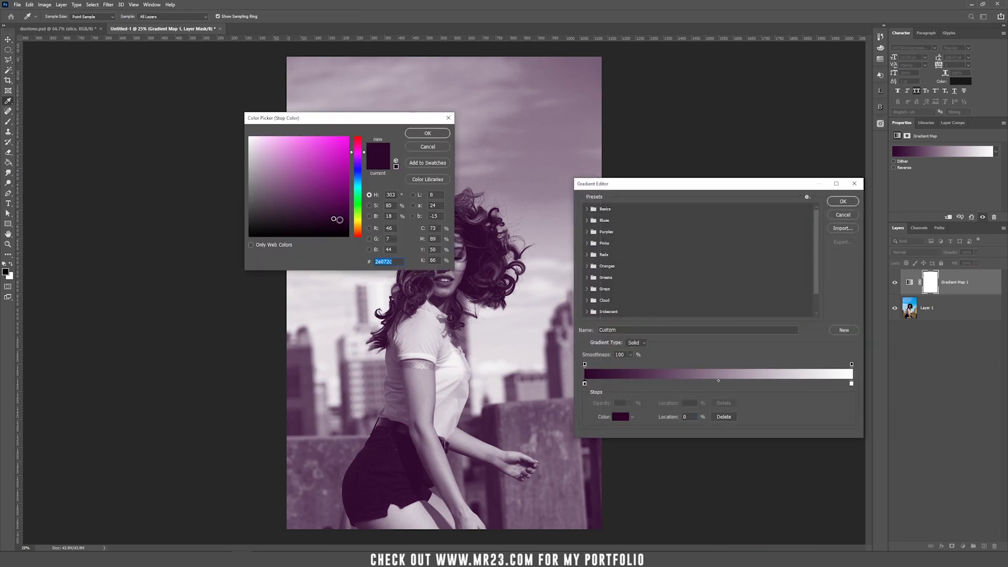
left_click_drag(340, 219, 344, 220)
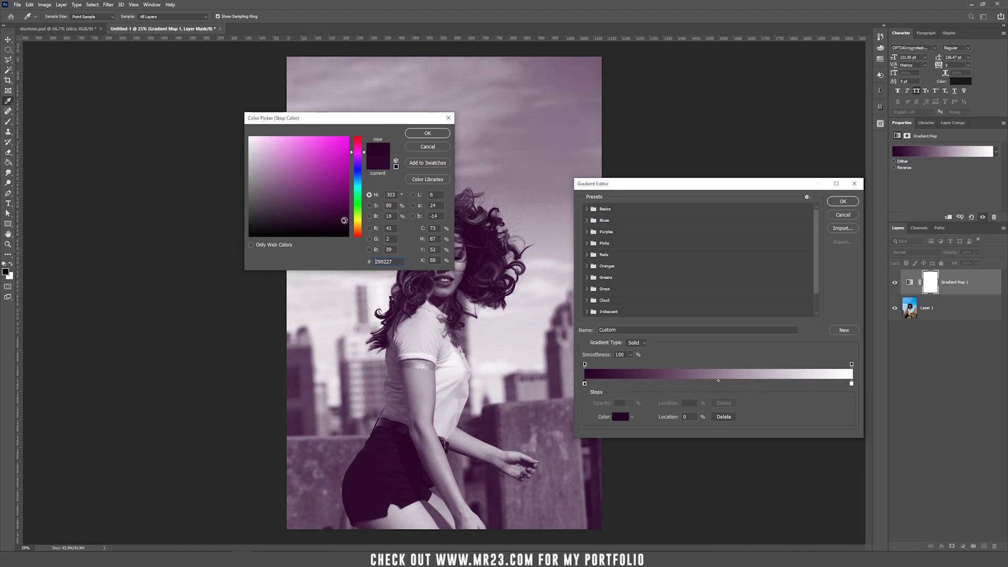
left_click(427, 133)
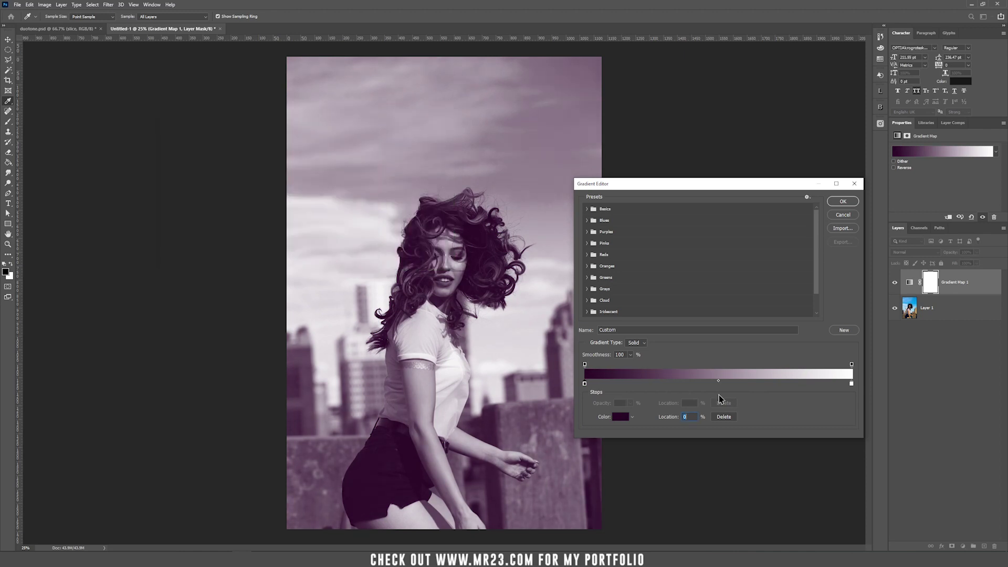
- Set the gradient map's light colour stop to cyan #00fcff and accept the gradient
double_click(850, 383)
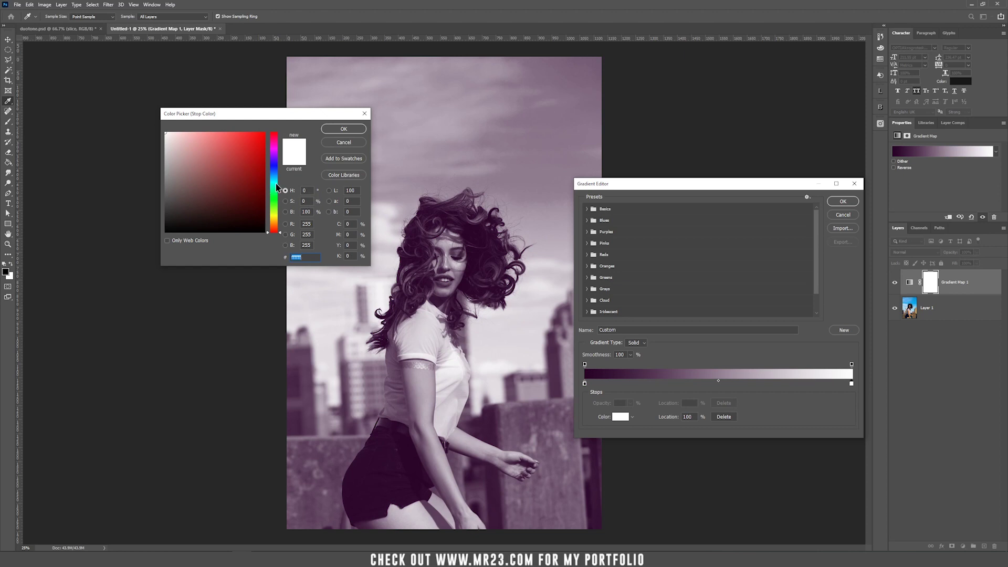
left_click_drag(276, 186, 273, 182)
type("00ffe4")
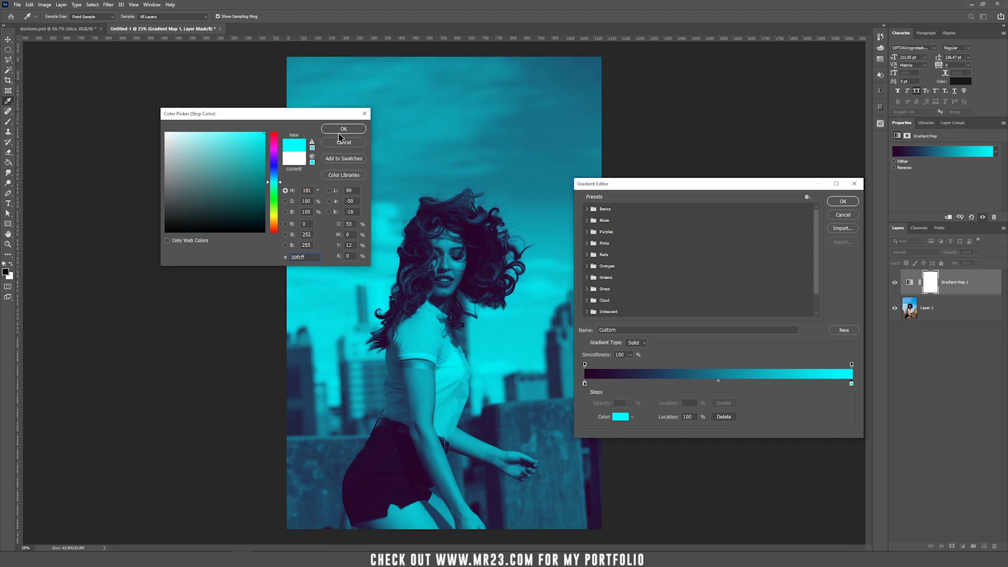
left_click(344, 128)
key("Return")
- Add a Brightness/Contrast adjustment directly above the photo layer with contrast -50 and brightness 42
left_click(955, 311)
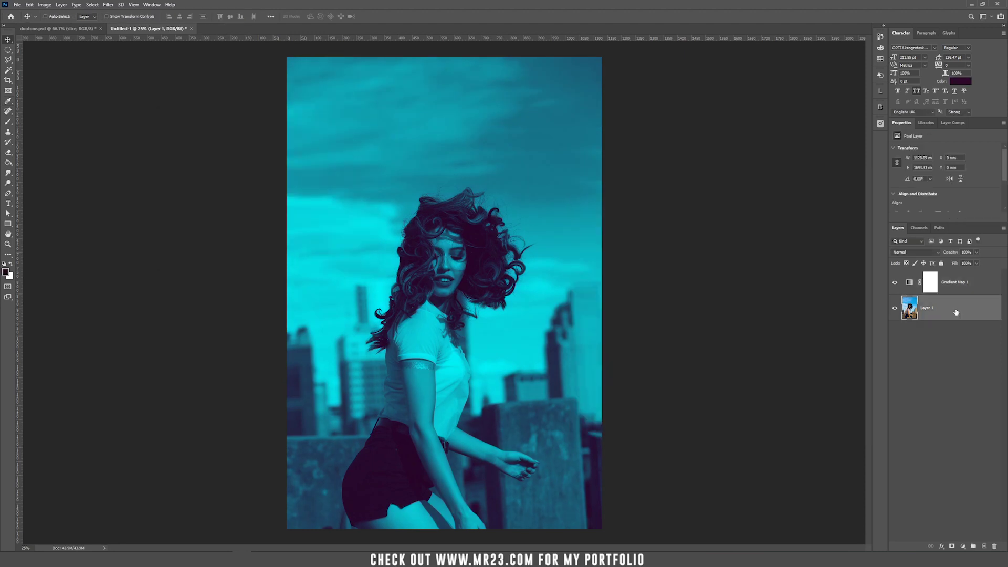
left_click(962, 546)
left_click(972, 431)
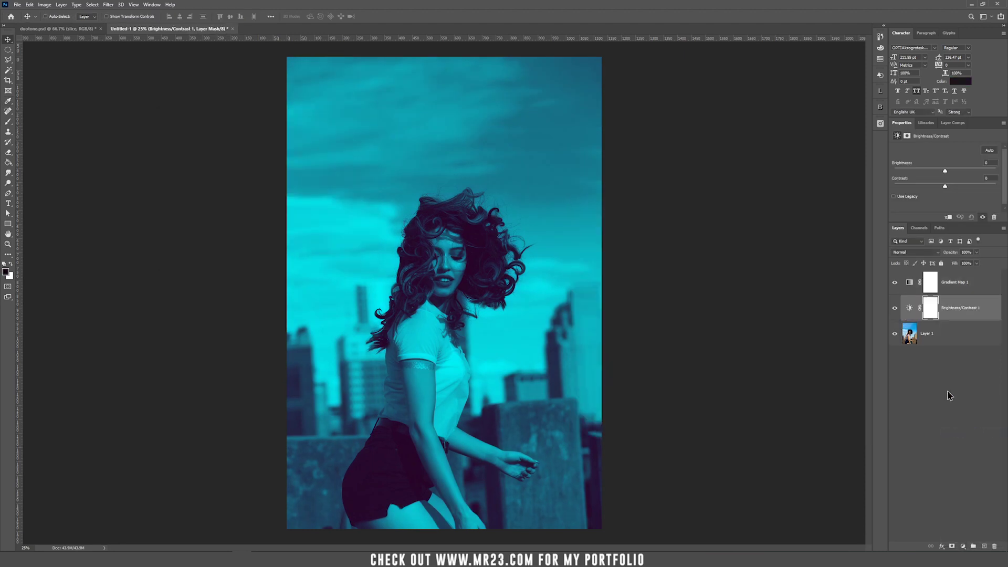
left_click(913, 313)
left_click_drag(943, 185, 870, 191)
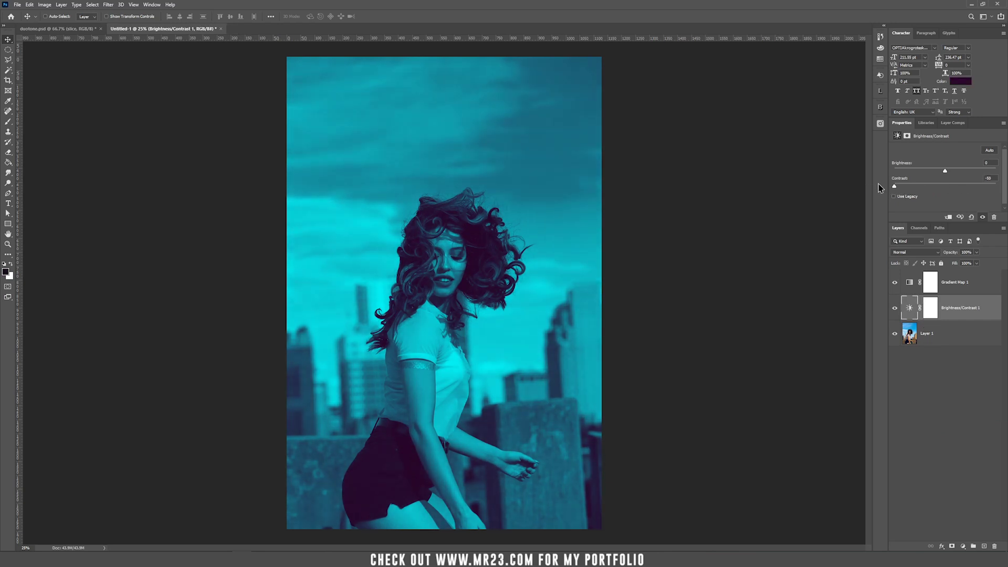
left_click_drag(946, 171, 959, 176)
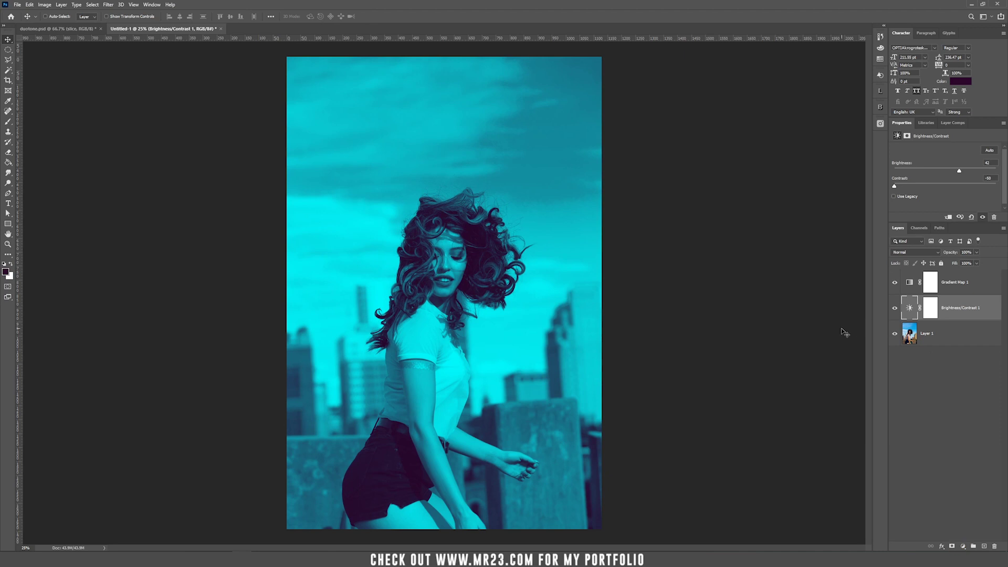
- Draw a rectangle shape about 7016 × 952 px above the gradient map, spanning the full canvas width across the woman's torso
key("alt+bracketright")
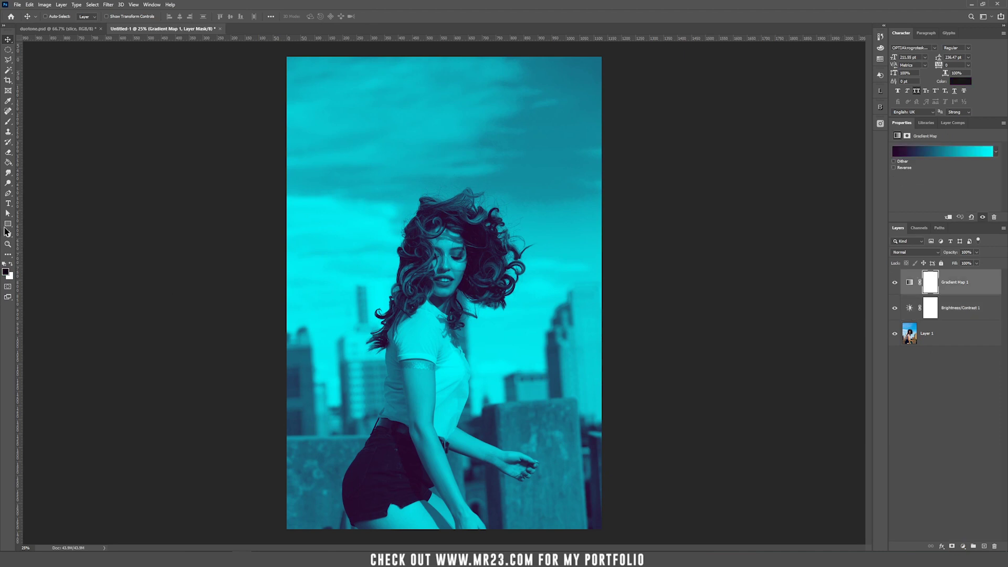
left_click(8, 224)
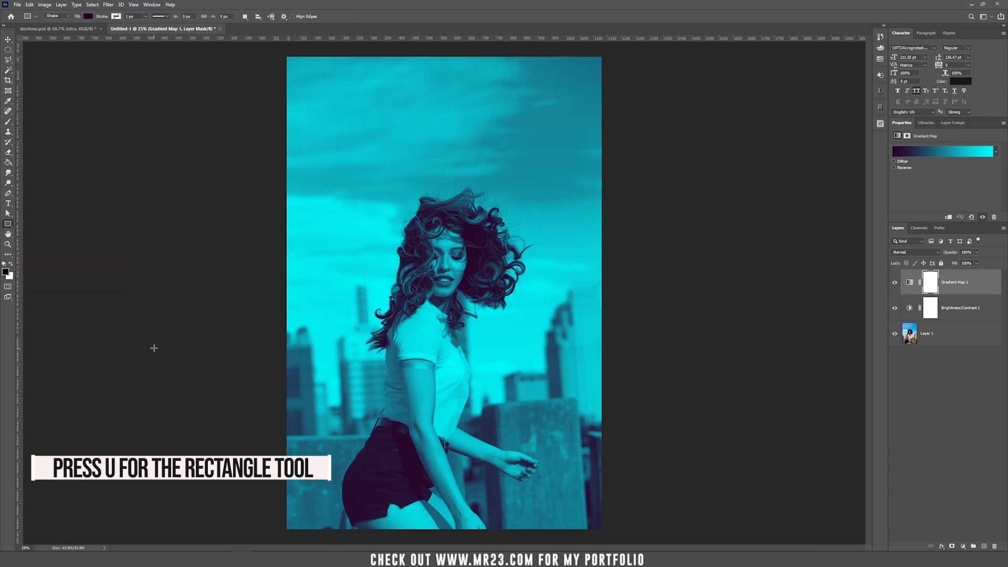
left_click_drag(108, 353, 799, 446)
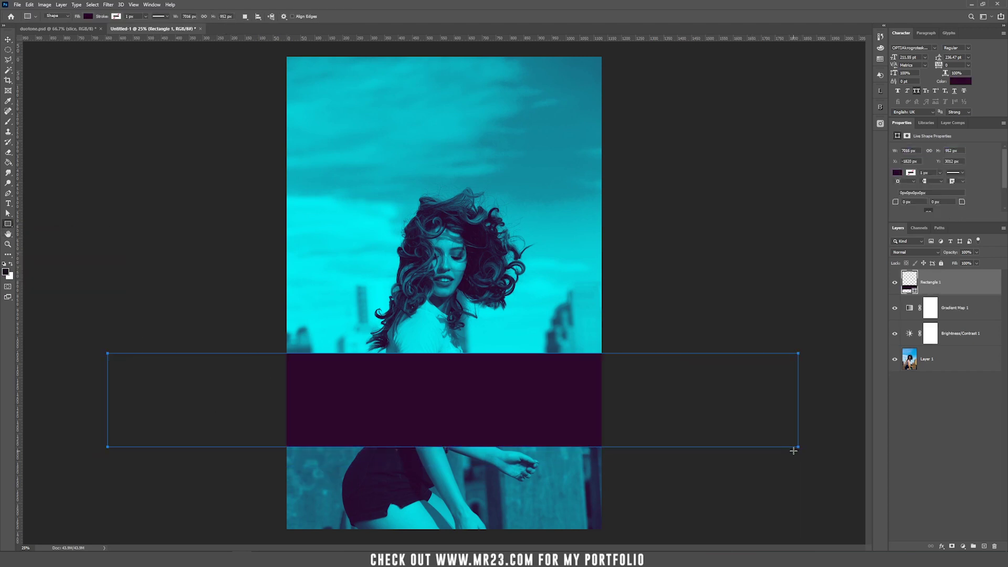
- Set the rectangle layer's fill opacity to 0% and give it a Gradient Overlay with the Hue blend mode
double_click(972, 285)
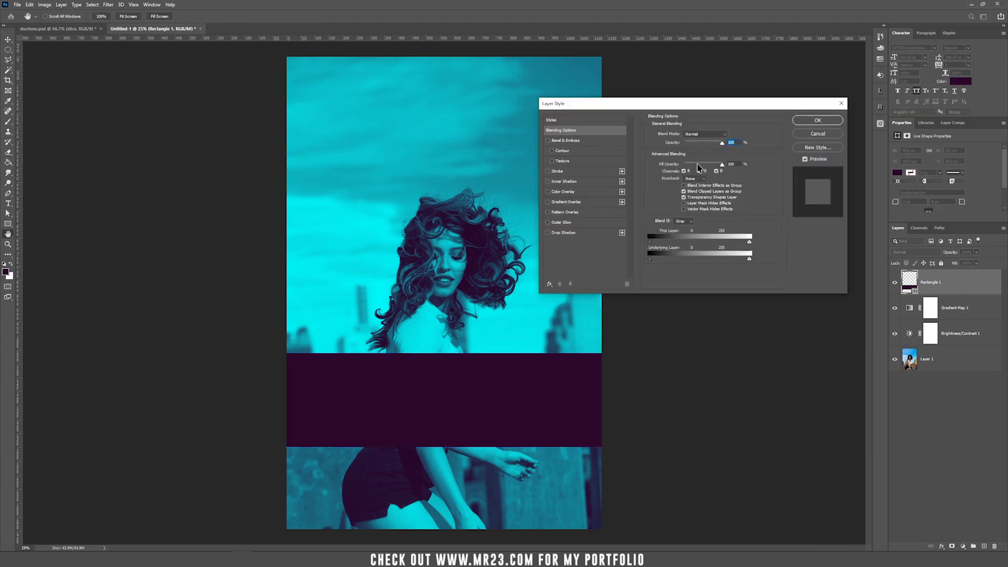
left_click_drag(711, 164, 681, 167)
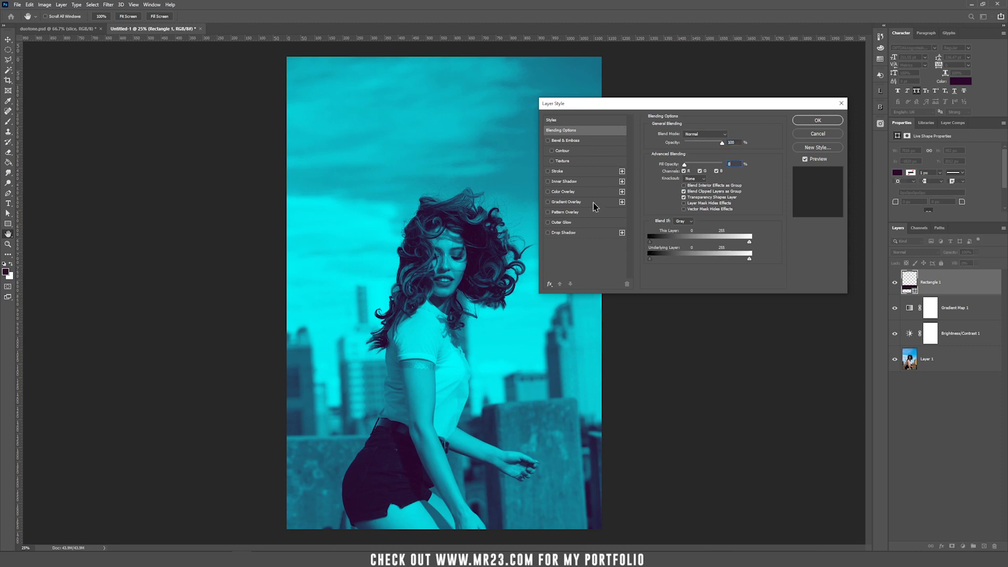
left_click(569, 205)
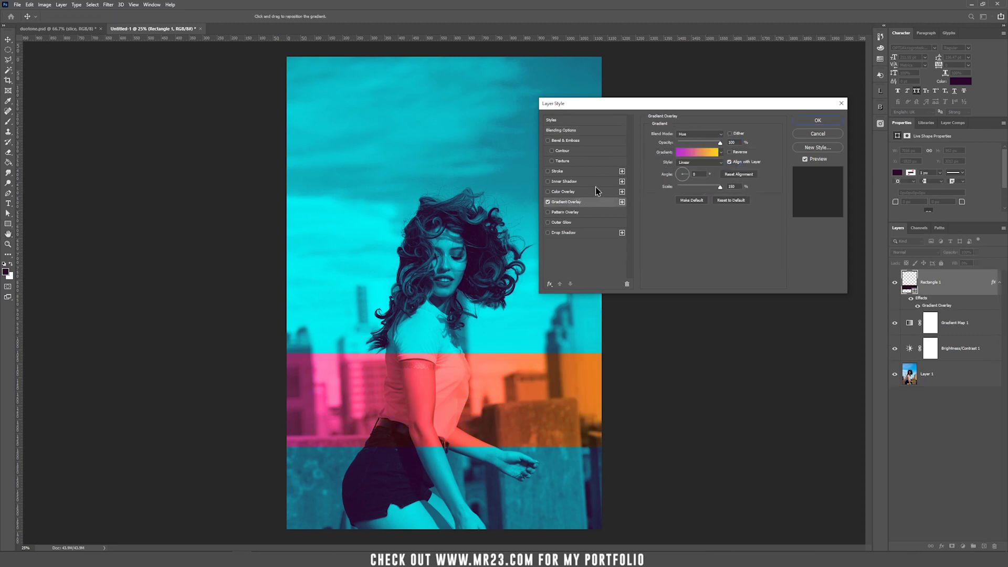
left_click(690, 137)
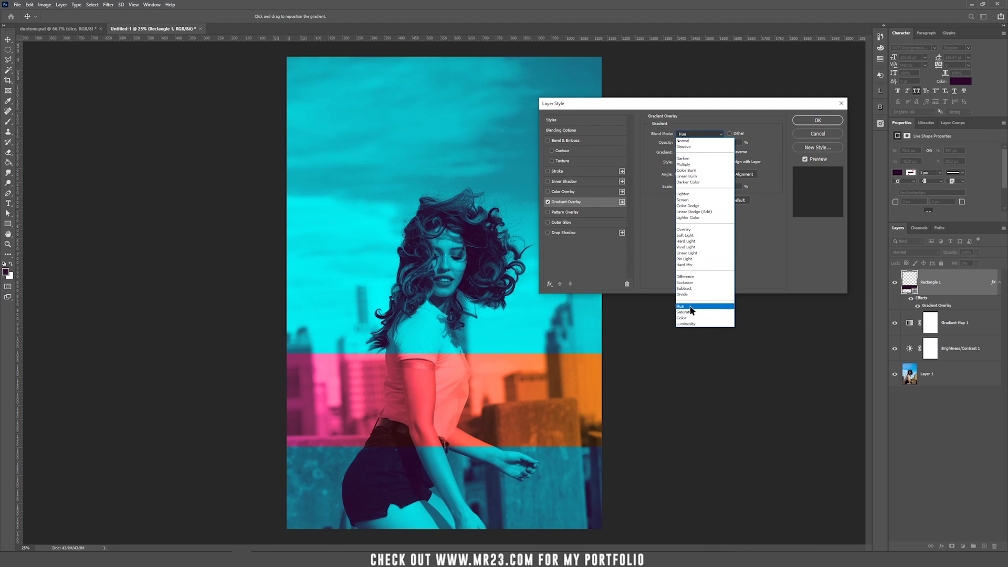
left_click(689, 306)
- Change the gradient overlay's purple colour stop to #760d89 and apply the layer style
left_click(684, 153)
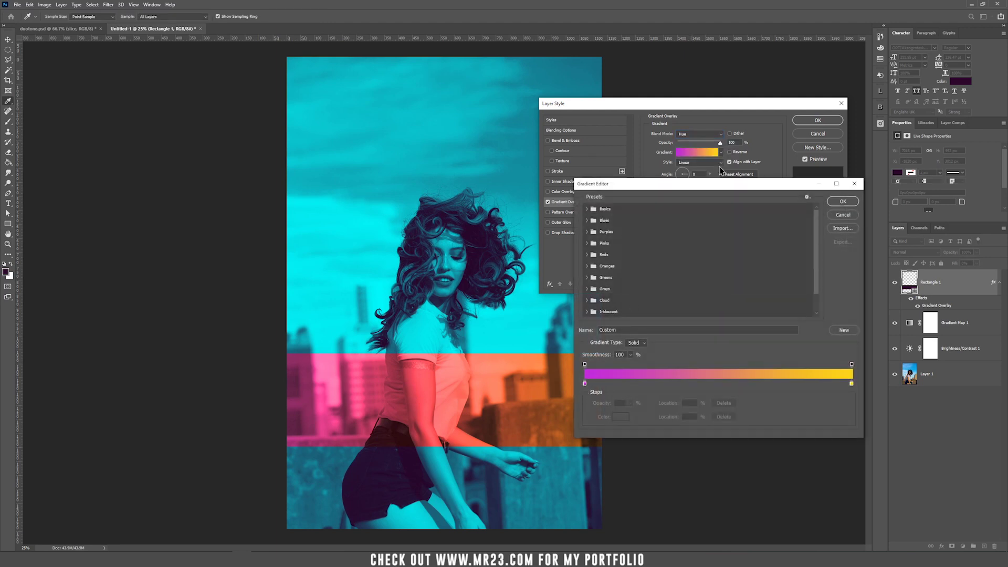
left_click_drag(714, 185, 663, 79)
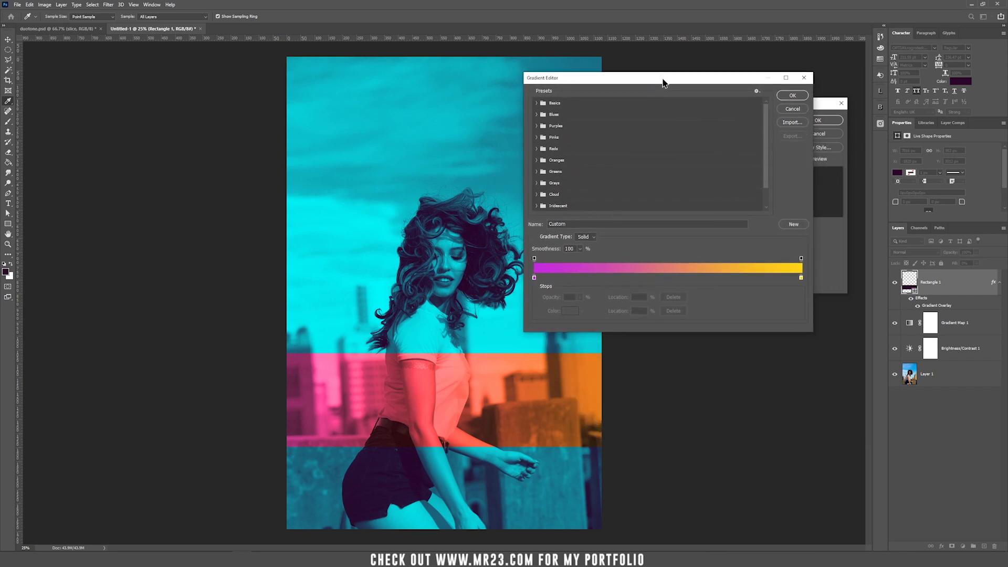
double_click(534, 277)
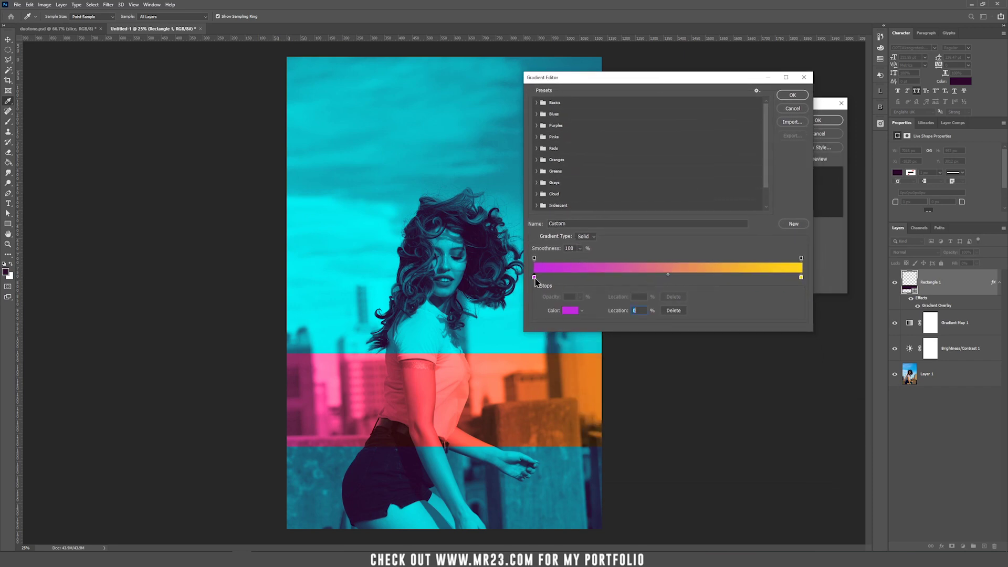
left_click_drag(244, 173, 247, 195)
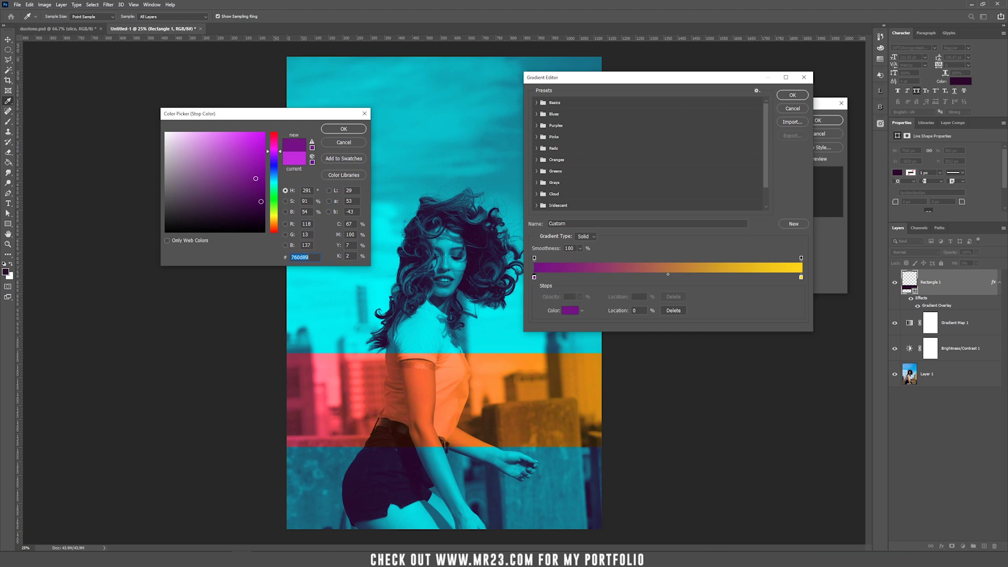
left_click(344, 129)
left_click(795, 97)
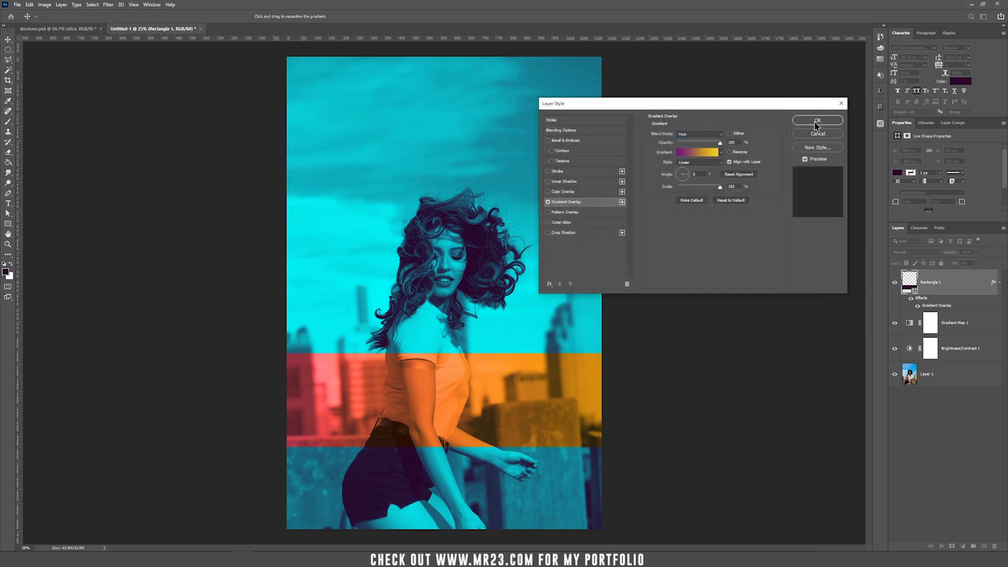
left_click(828, 120)
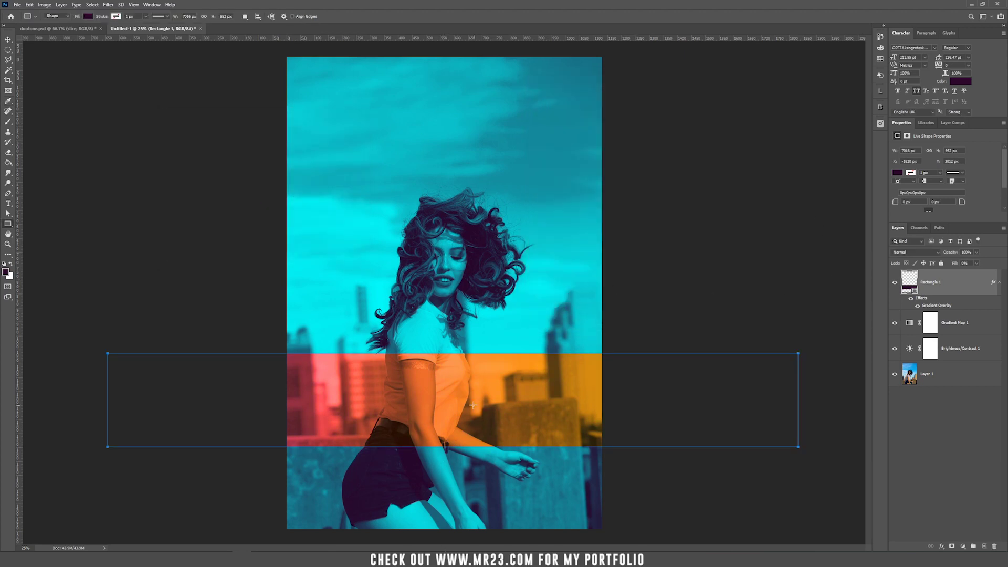
- Move the coloured band lower and rotate it counterclockwise into a diagonal rising to the right across the woman's hips
key("v")
left_click_drag(459, 399, 446, 424)
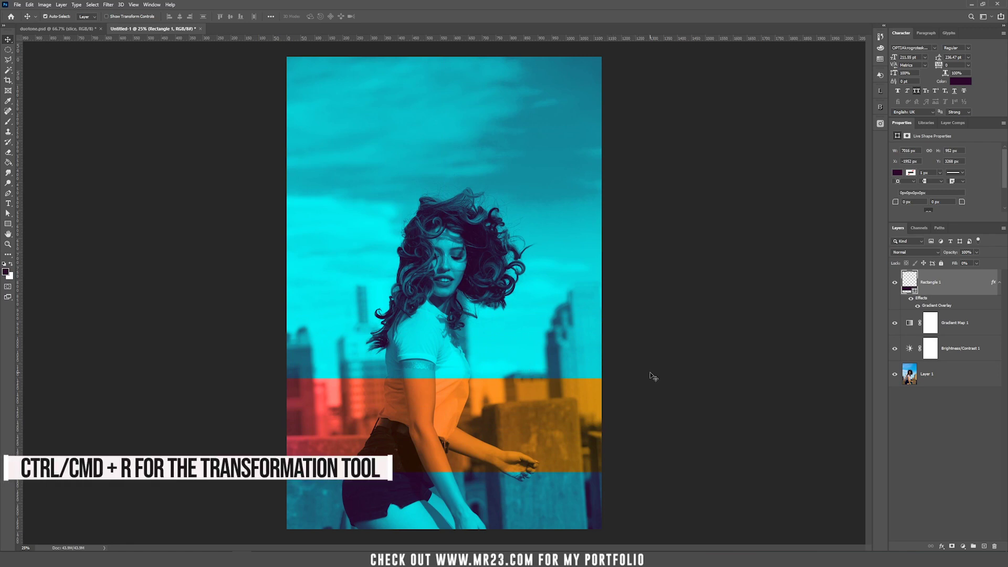
key("ctrl+t")
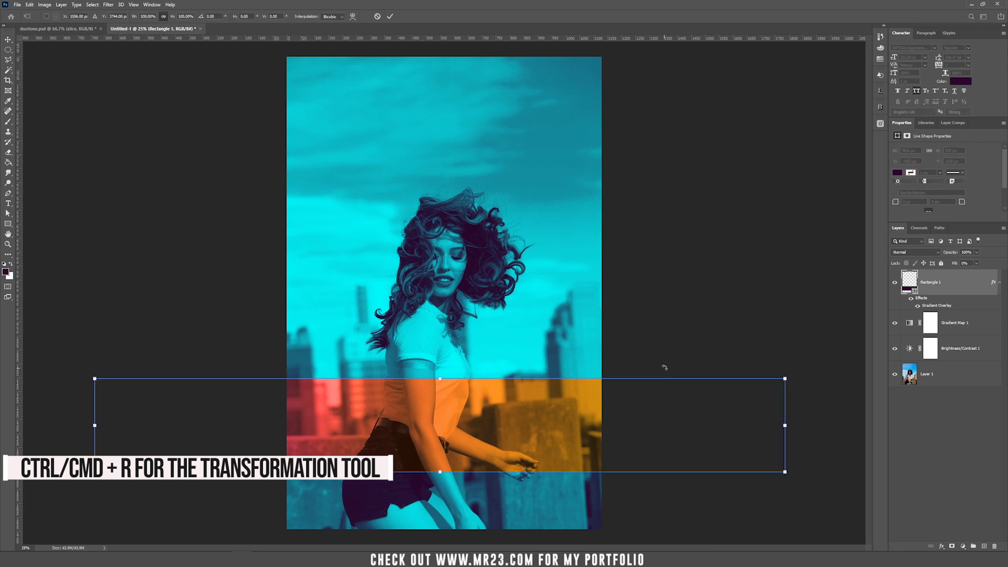
left_click_drag(767, 359, 759, 259)
left_click_drag(460, 428, 464, 446)
key("Return")
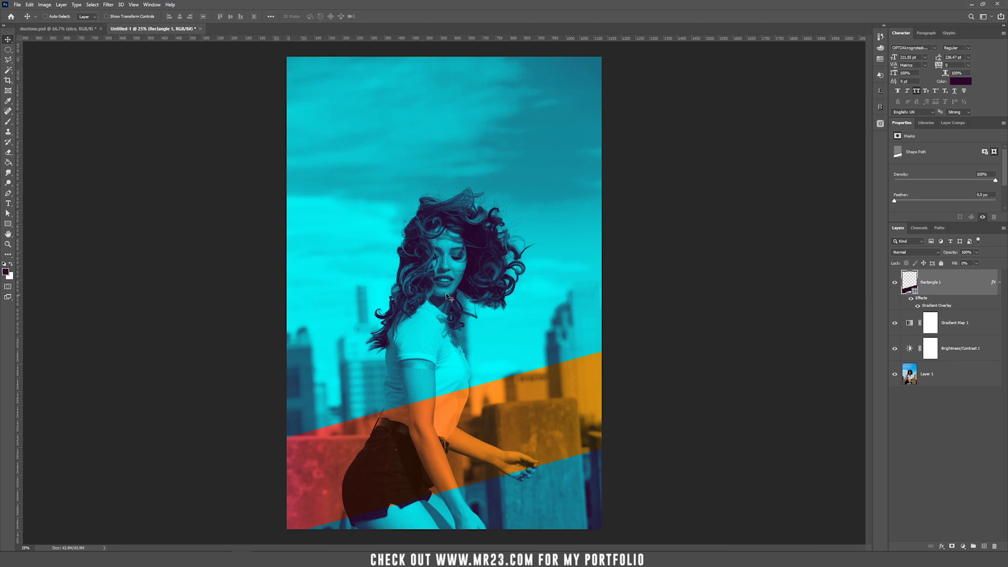
- Fill a circular selection over the right side of the woman's face black on the Gradient Map mask, then shift the circle slightly right
left_click(931, 323)
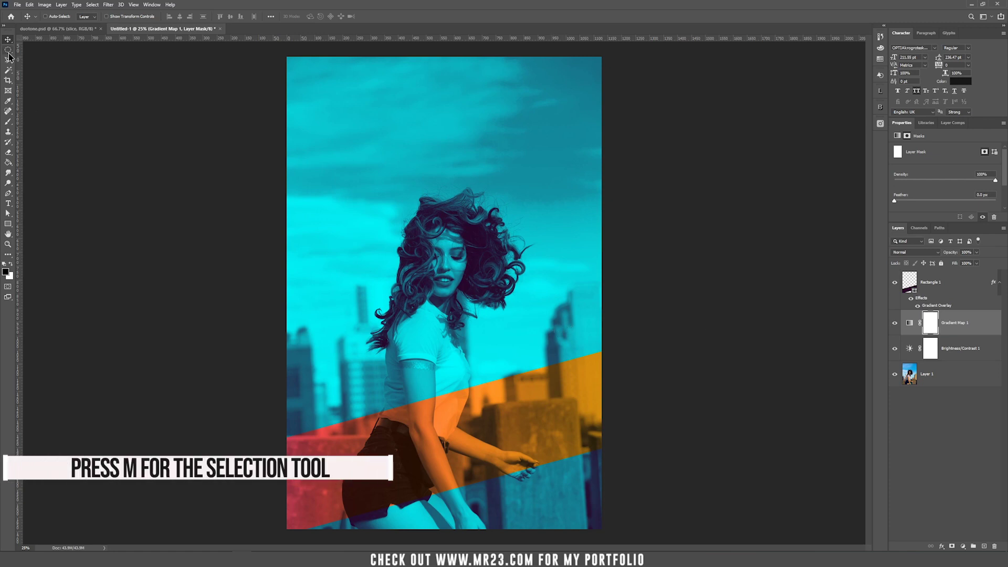
key("m")
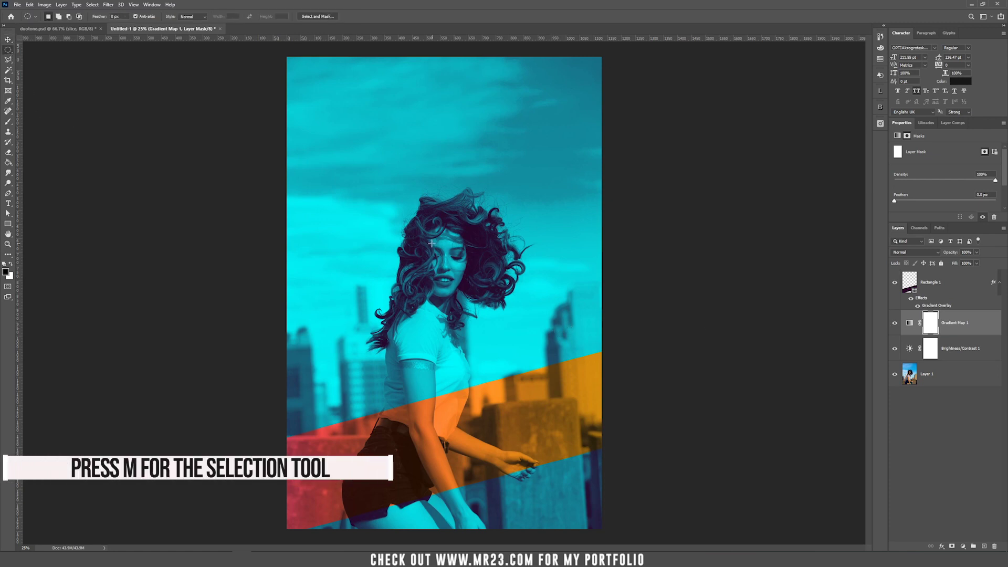
left_click_drag(419, 220, 531, 328)
left_click_drag(488, 273, 505, 279)
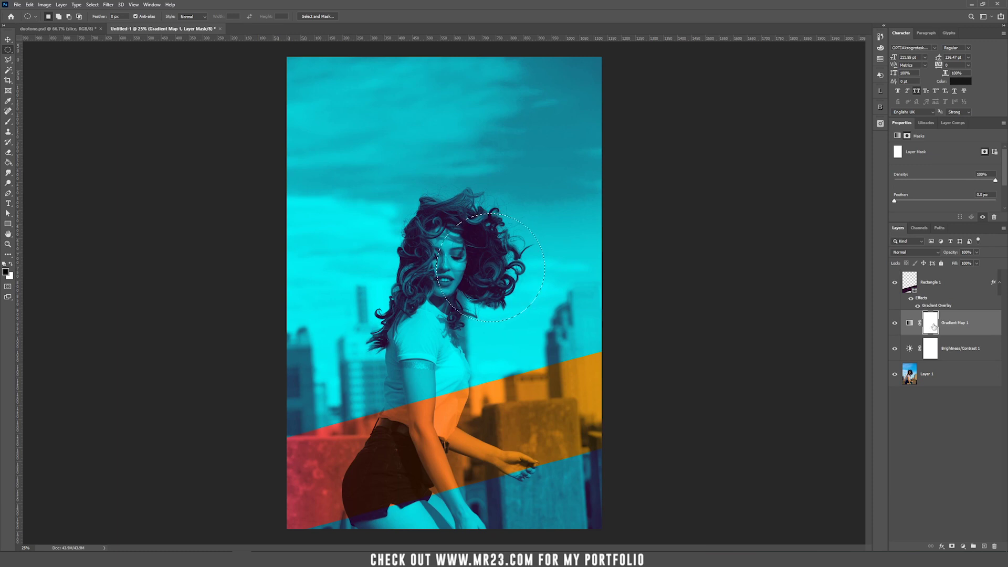
key("alt+BackSpace")
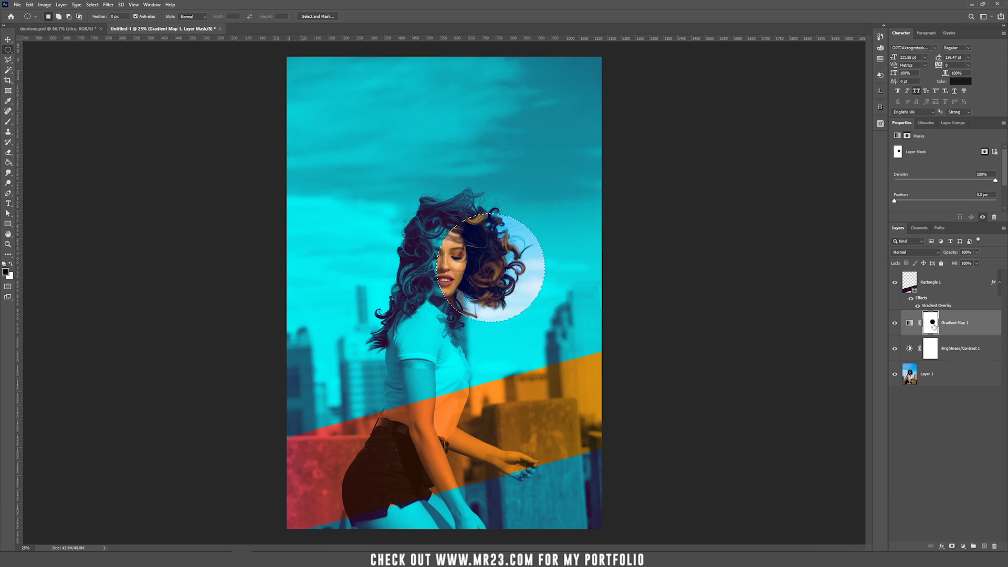
key("ctrl+d")
key("v")
left_click_drag(459, 266, 502, 255)
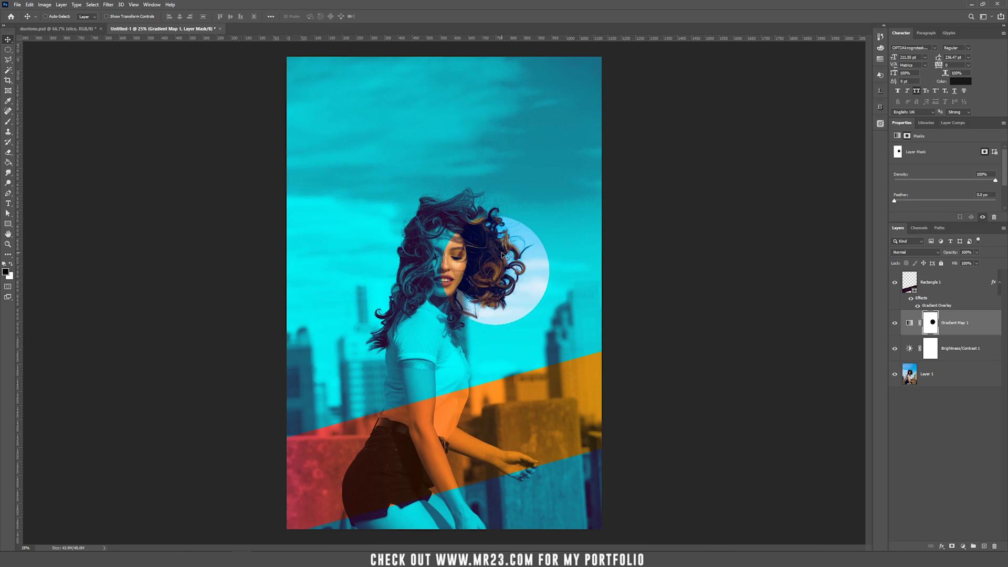
- Make a large rectangular selection inset from the poster's edges and add a new empty layer above the coloured band
right_click(8, 50)
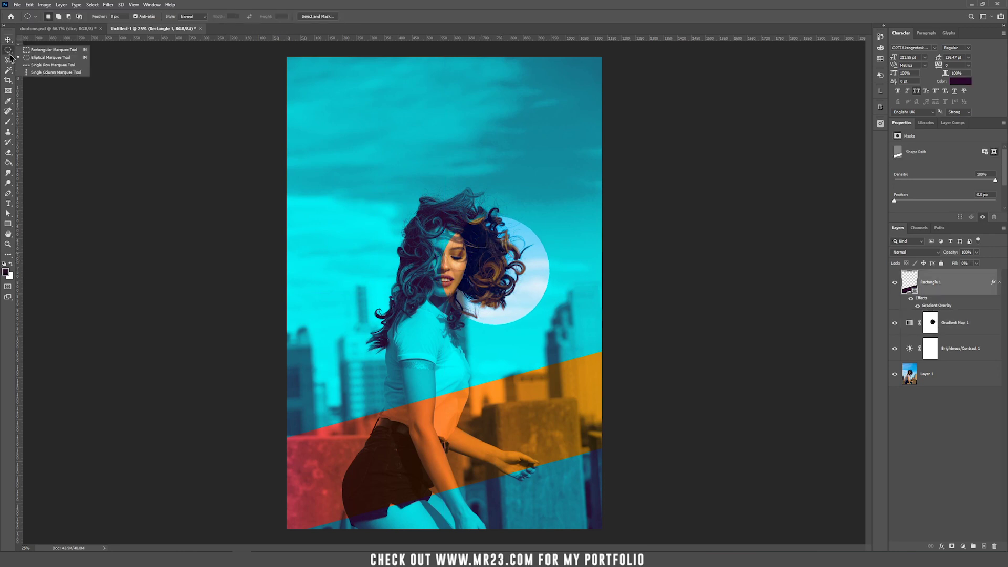
left_click(52, 49)
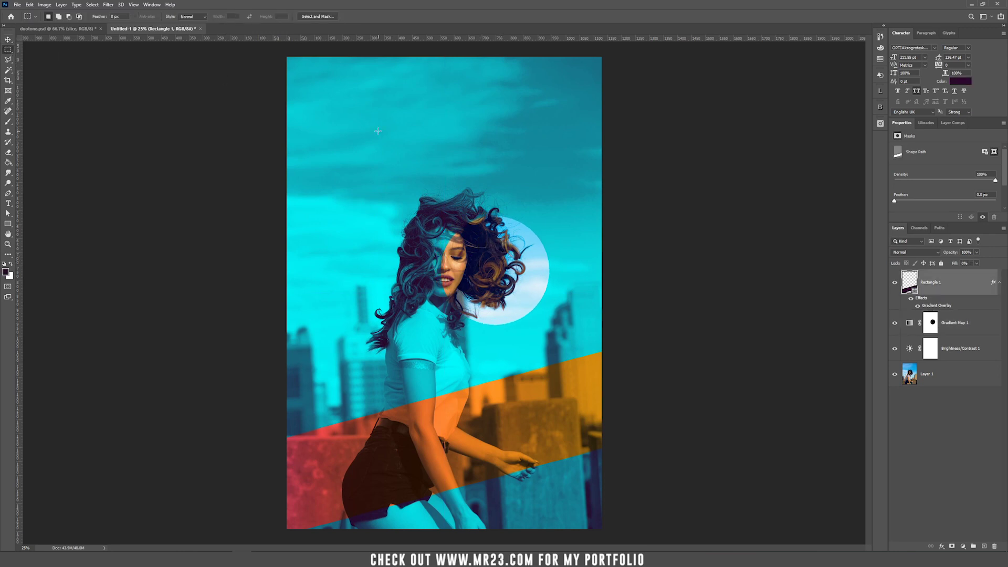
left_click_drag(304, 72, 562, 501)
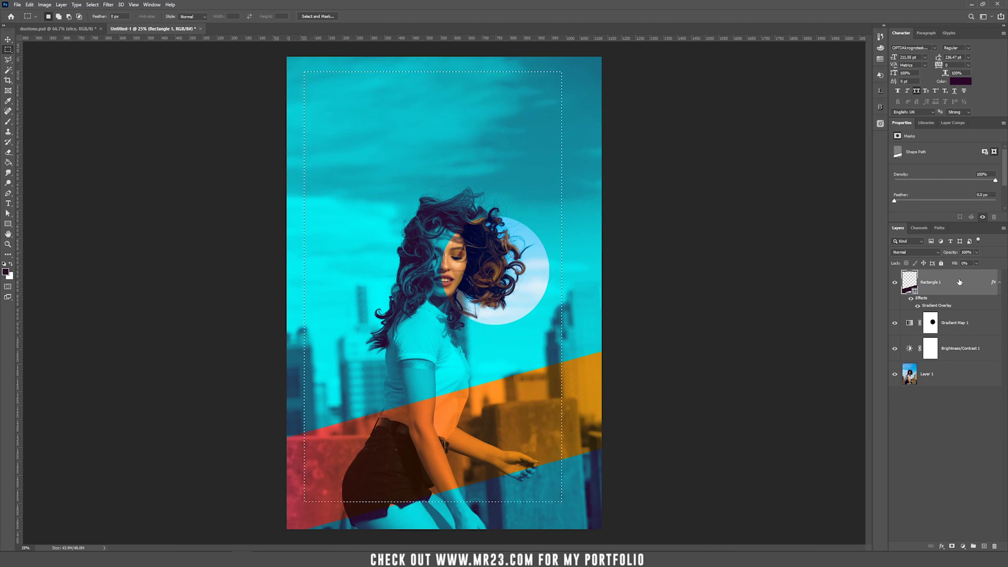
left_click(983, 546)
- Stroke the rectangular selection with a 40 px white (#ffffff) line on the inside, and deselect
right_click(398, 113)
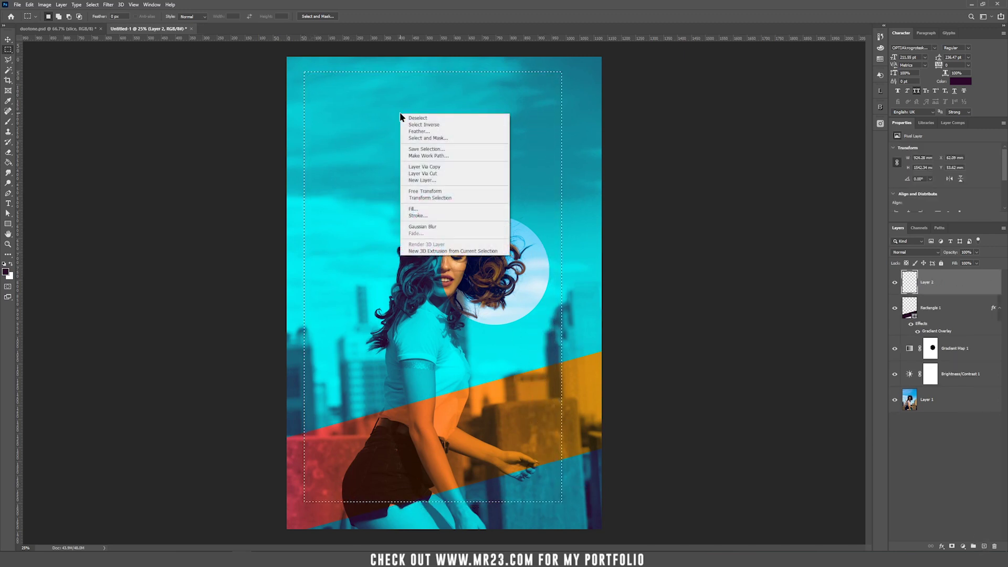
left_click(417, 215)
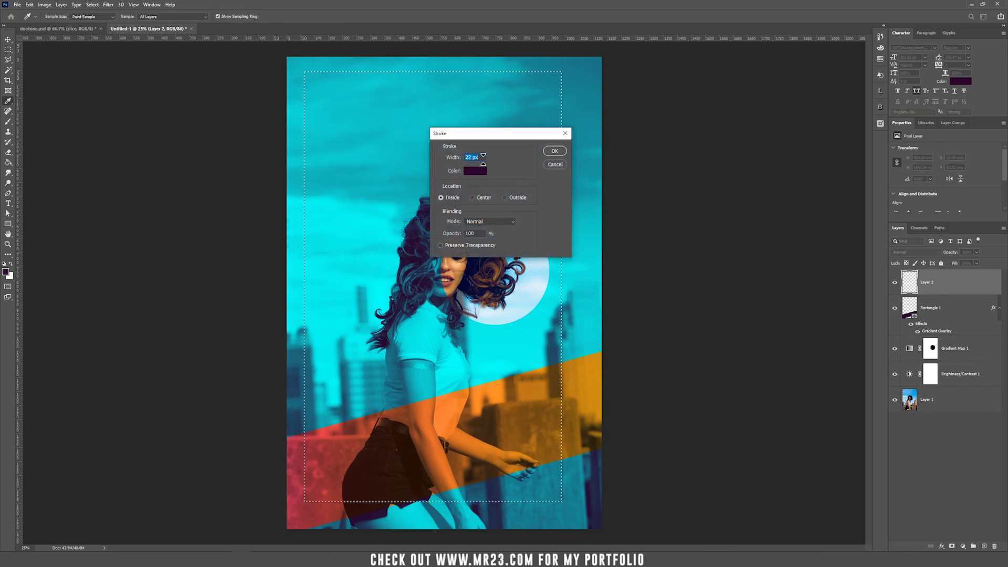
type("40")
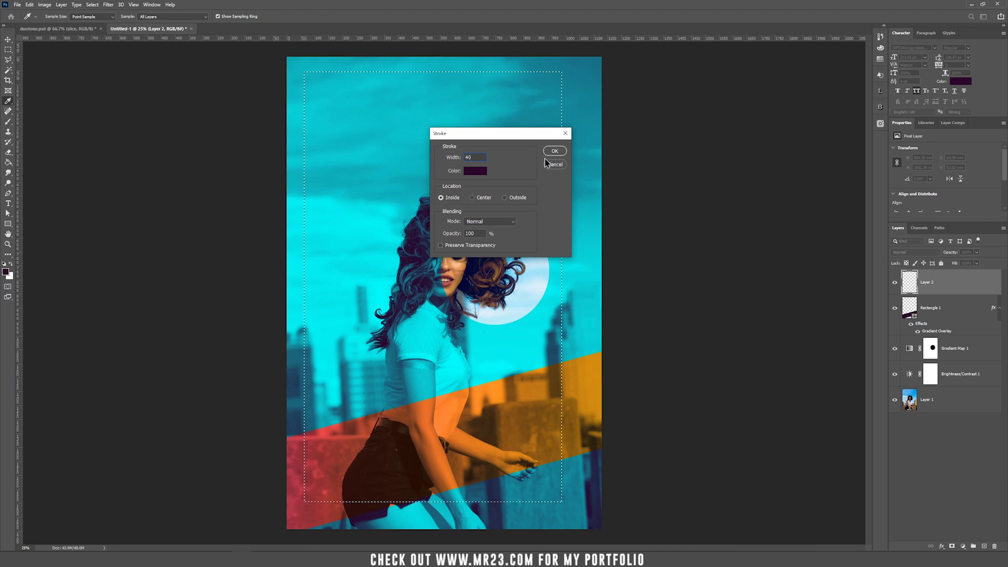
left_click(475, 171)
type("ffffff")
key("Return")
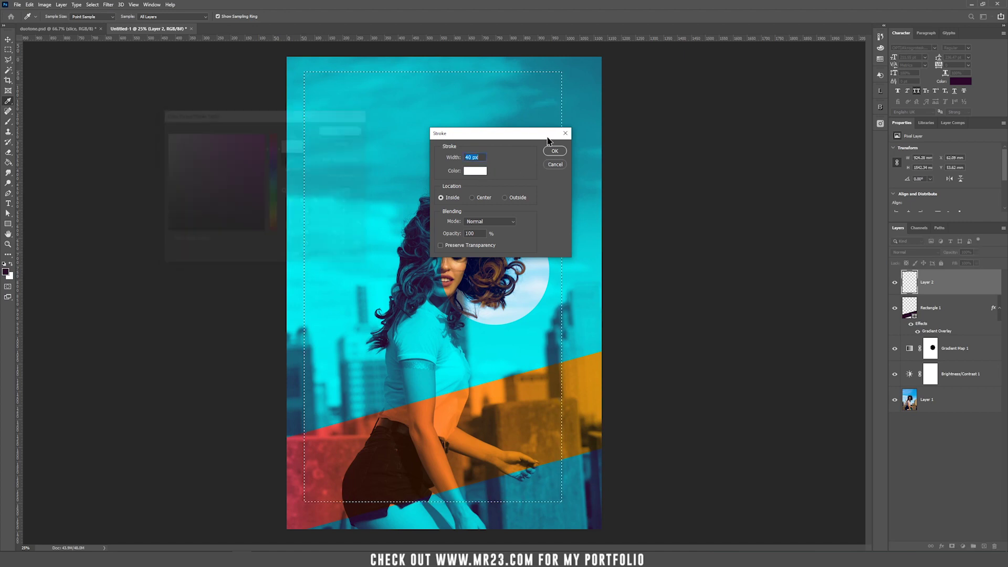
key("Return")
key("m")
key("ctrl+d")
key("v")
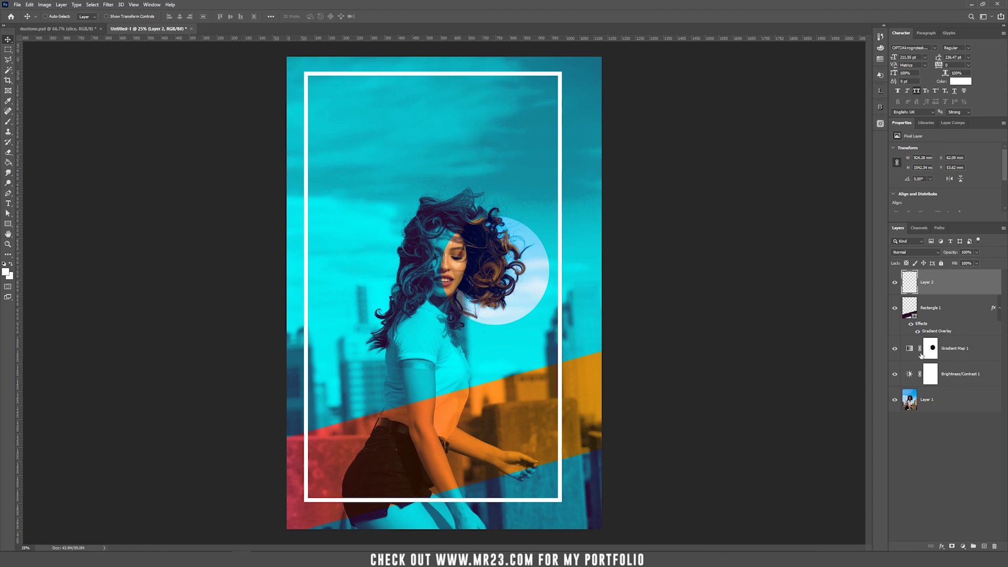
- Centre the white frame horizontally and vertically on the photo layer
left_click(951, 406)
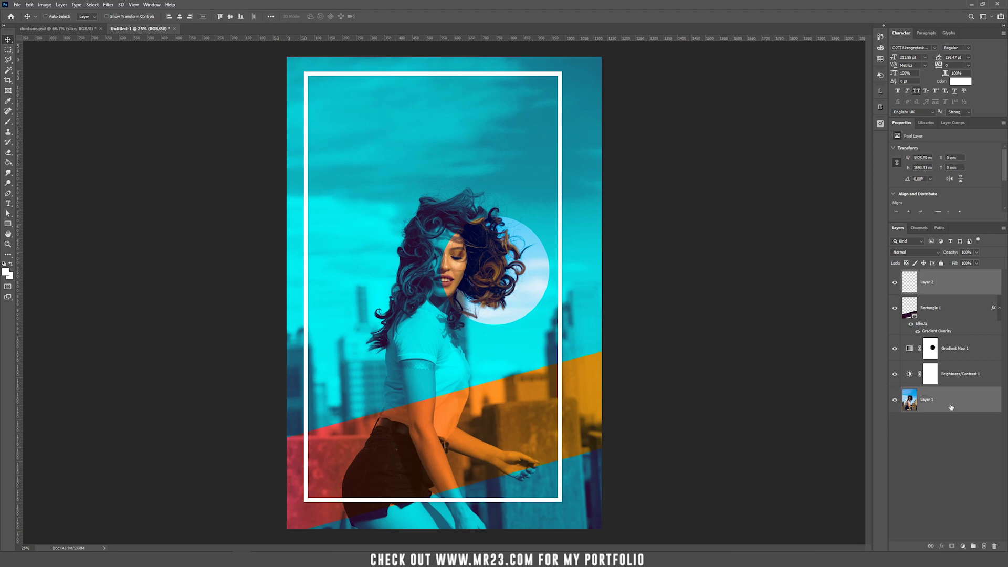
left_click(180, 17)
left_click(230, 18)
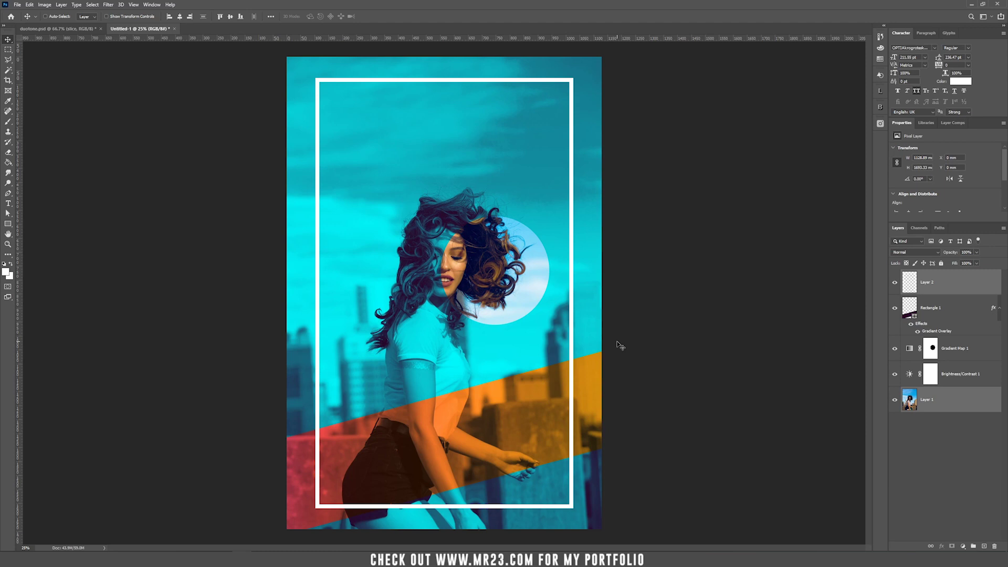
- Add a layer mask to the white frame layer and move the diagonal coloured band slightly higher
left_click(950, 289)
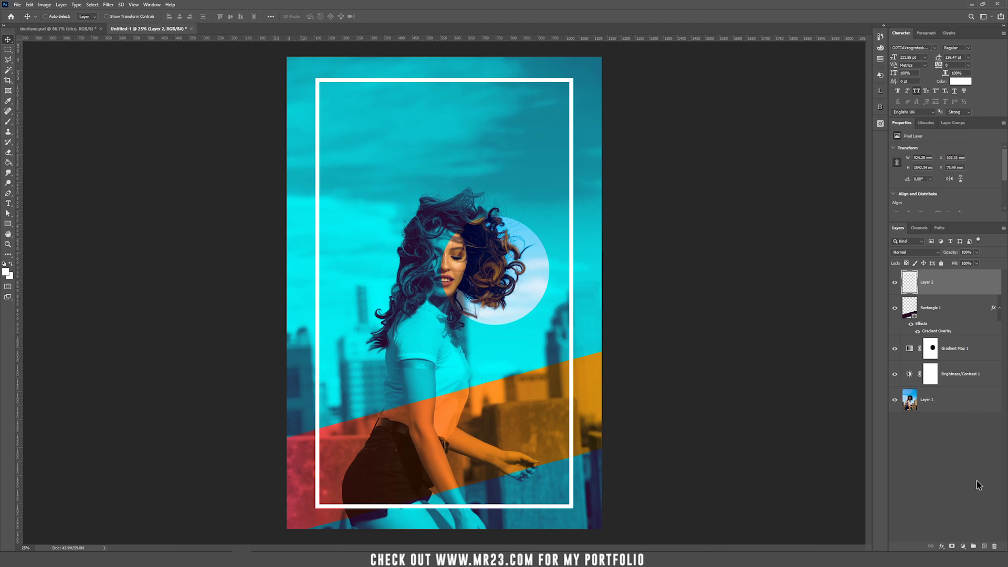
left_click(952, 546)
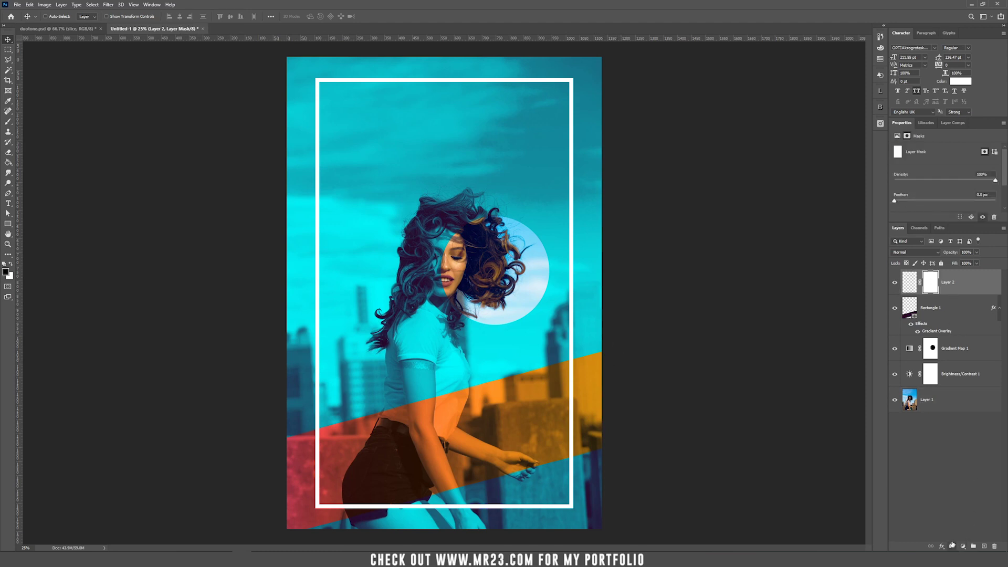
left_click(909, 314)
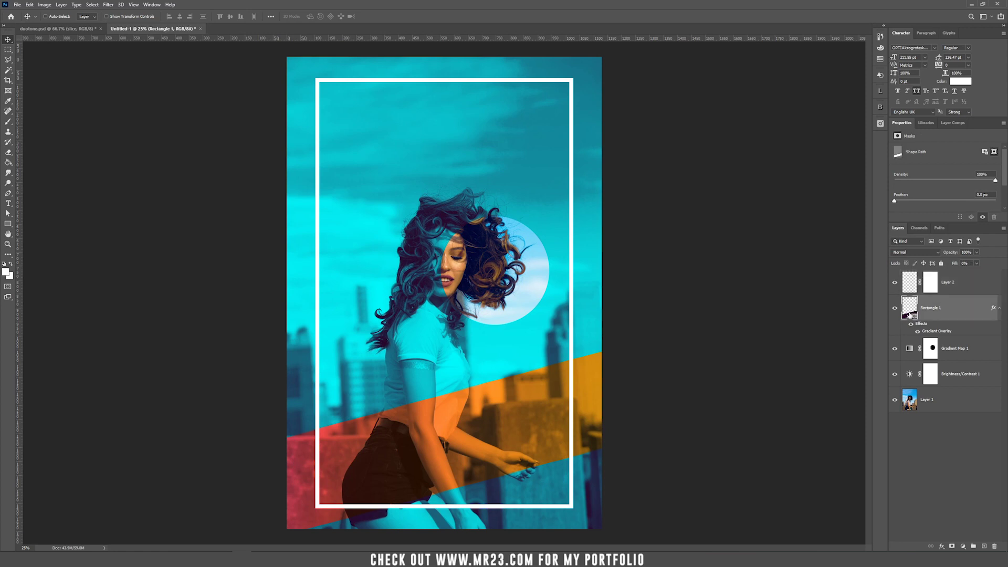
left_click_drag(360, 411, 369, 388)
- Hide the frame where the band crosses it by filling the band-shaped selection black on the frame's mask, and deselect
left_click(910, 314, "ctrl")
left_click(932, 285)
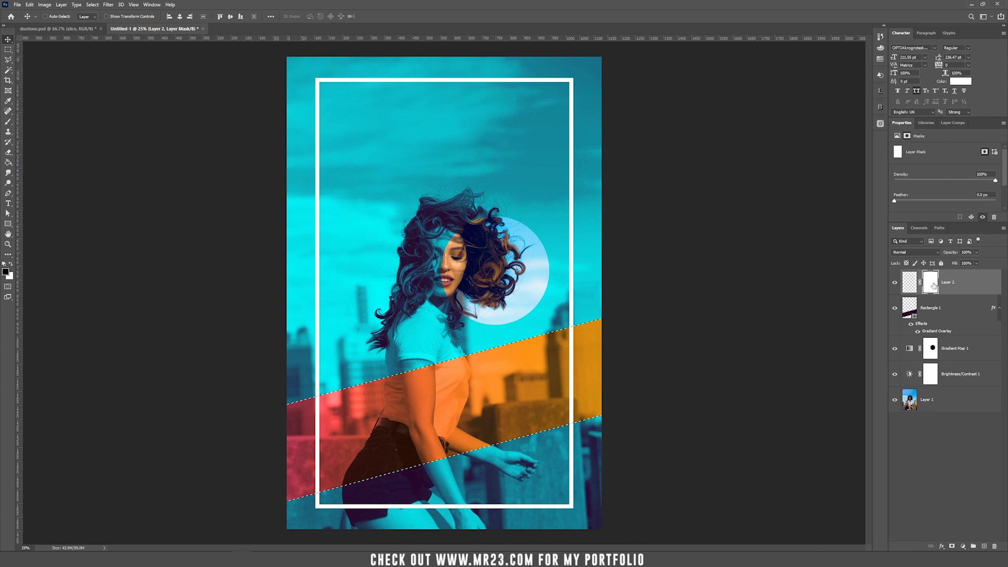
key("alt+BackSpace")
key("ctrl+d")
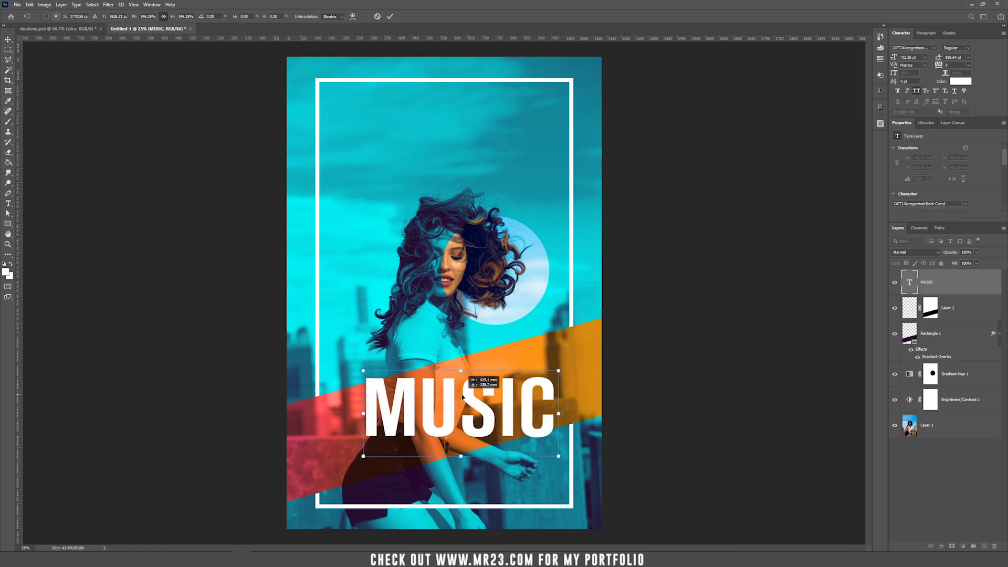
- Tilt the MUSIC title to follow the coloured band and add the text DUOTONE near the frame's upper edge
left_click_drag(502, 413, 515, 426)
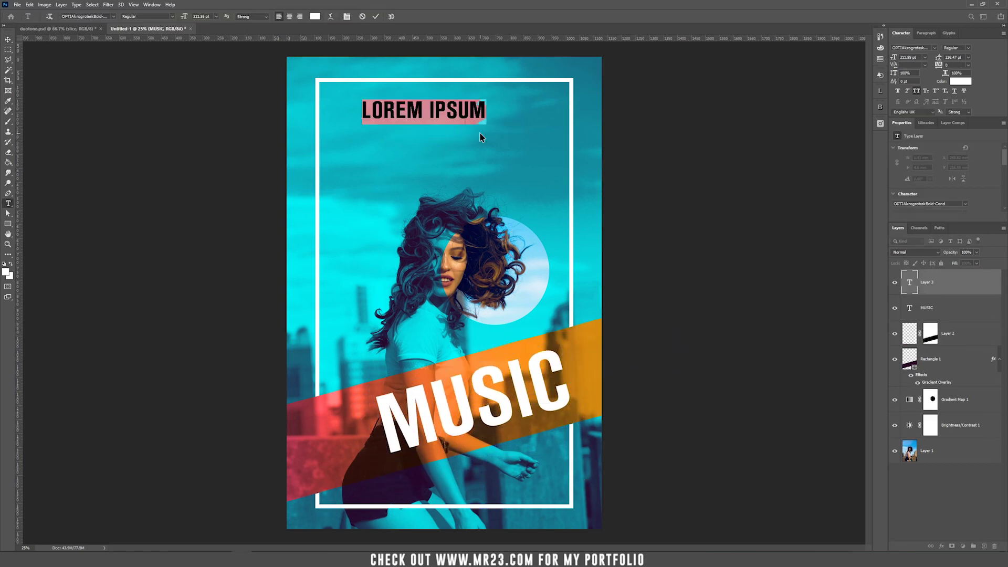
type("DUOTONE")
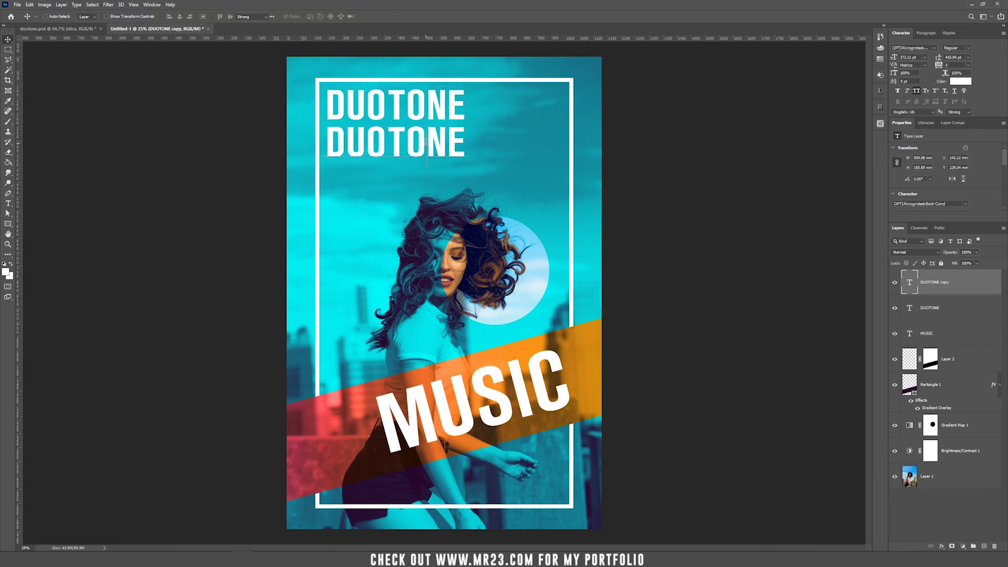
- Add the text DESIGN on a black rectangle below DUOTONE and centre the heading horizontally in the frame
type("design")
key("Return")
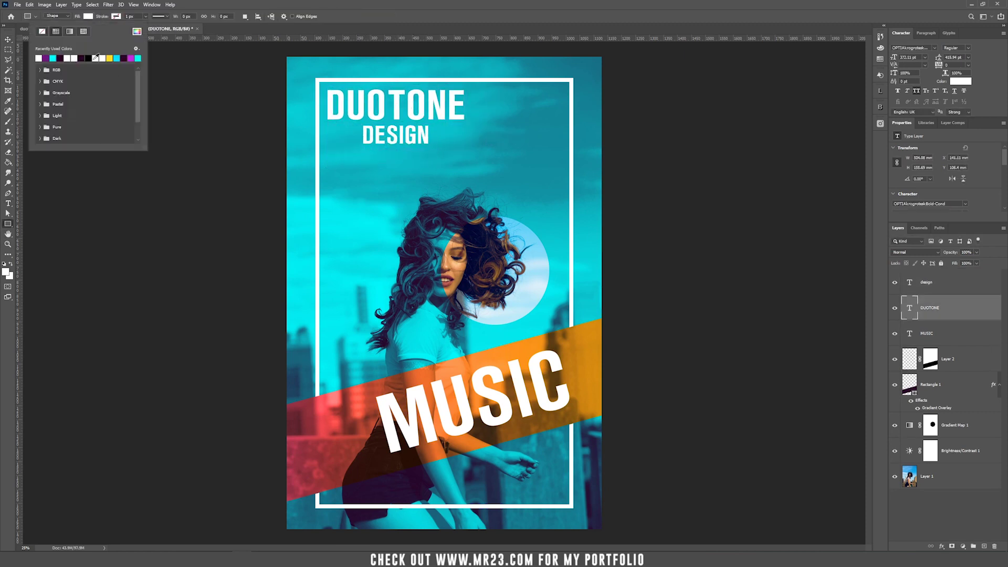
left_click(179, 16)
left_click(179, 17)
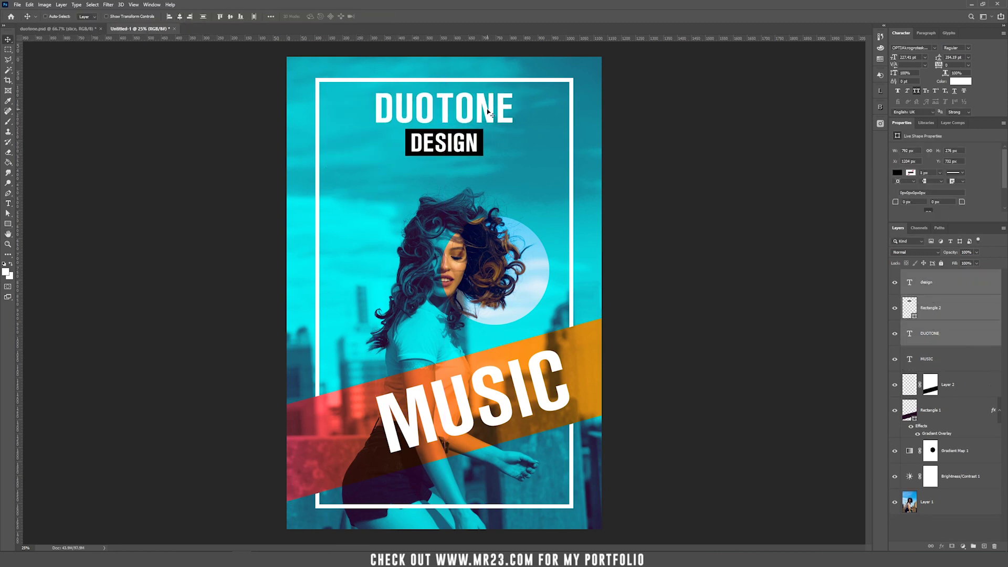
- Add the number 23 in white and enlarge it to span the full width of the poster
type("23")
key("ctrl+t")
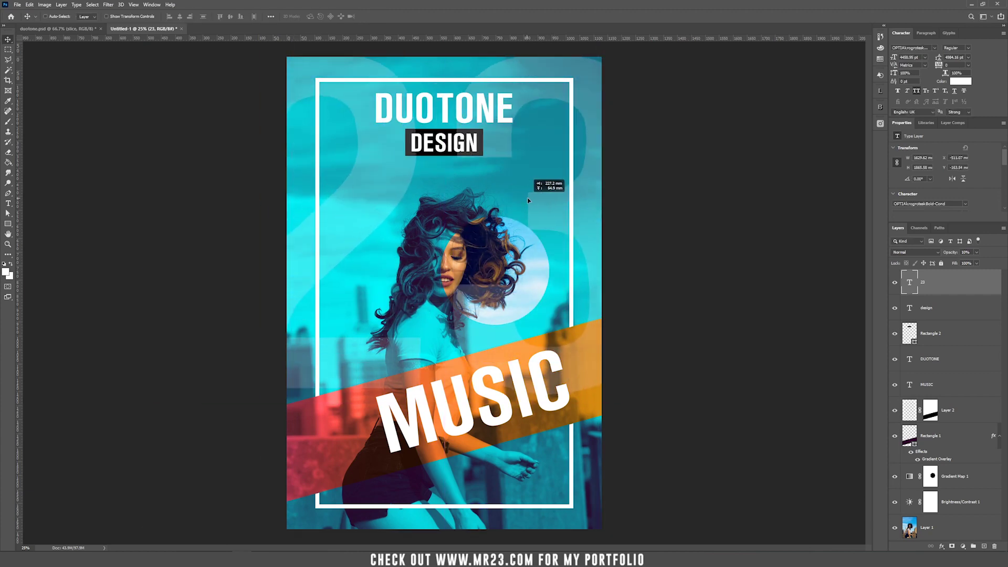
- Mask the 23 out over the coloured band, the circle and the DESIGN box, and set its opacity to 12%
left_click(952, 545)
left_click(908, 435, "ctrl")
key("alt+BackSpace")
key("1")
key("2")
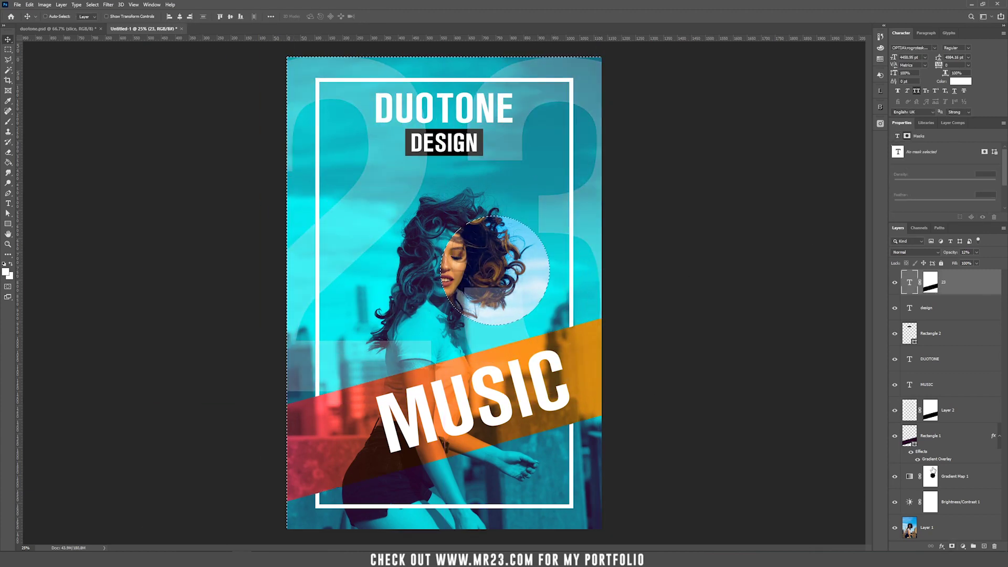
key("ctrl+d")
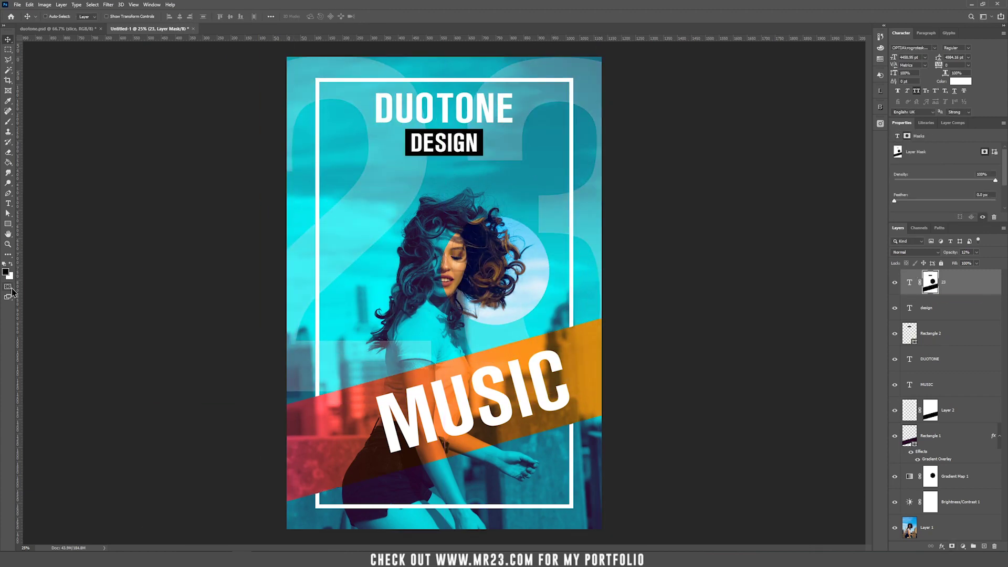
left_click(930, 476)
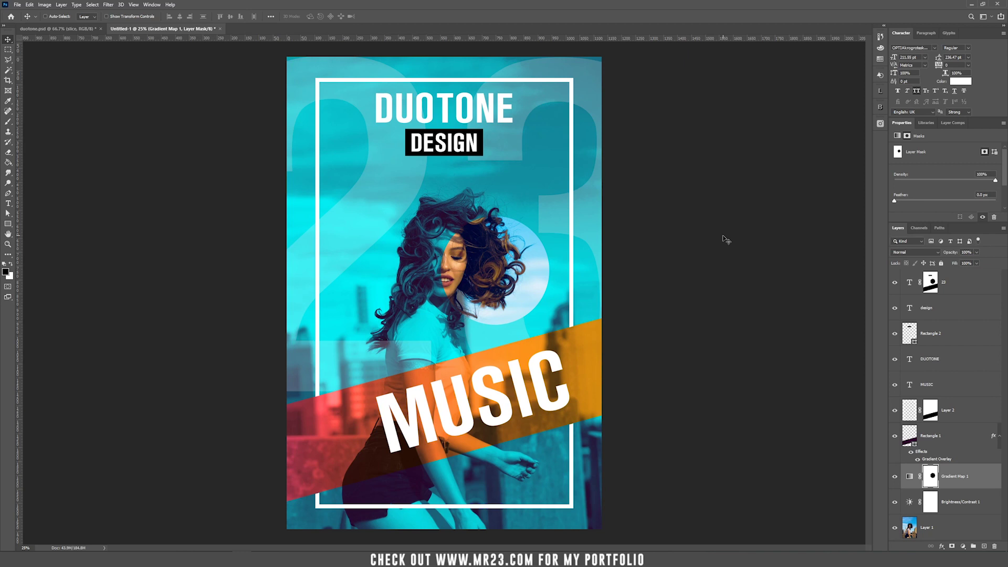